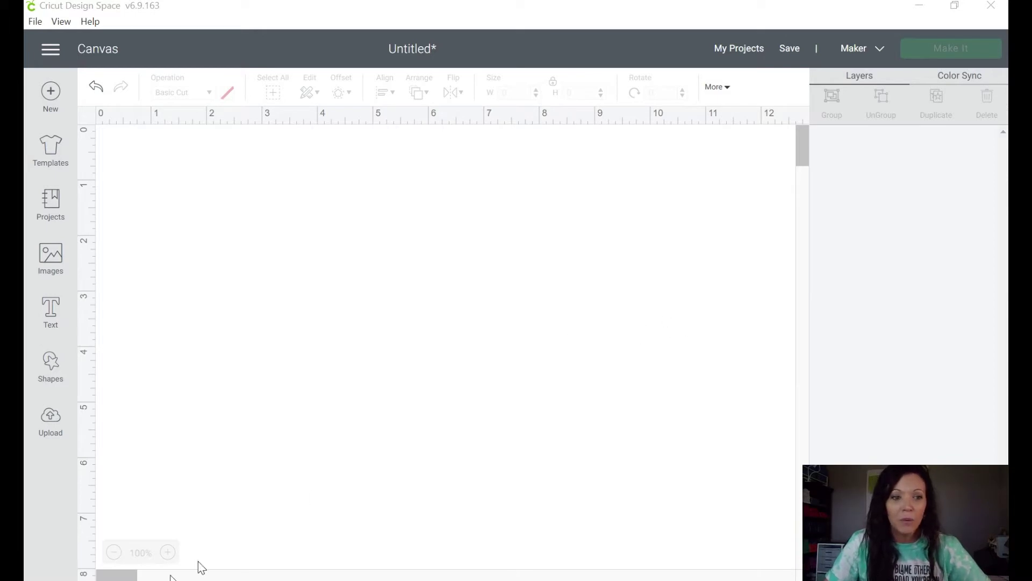
# Add the text 'Emma', enlarge it to about 4.5 × 2.4 in, and centre it on the canvas.
pyautogui.click(51, 309)
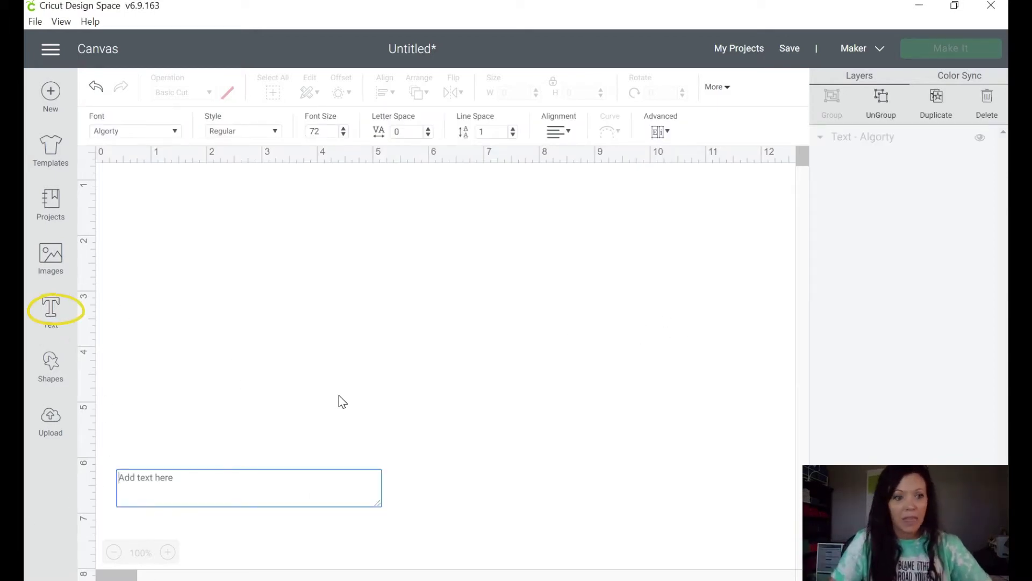
pyautogui.write('Emma')
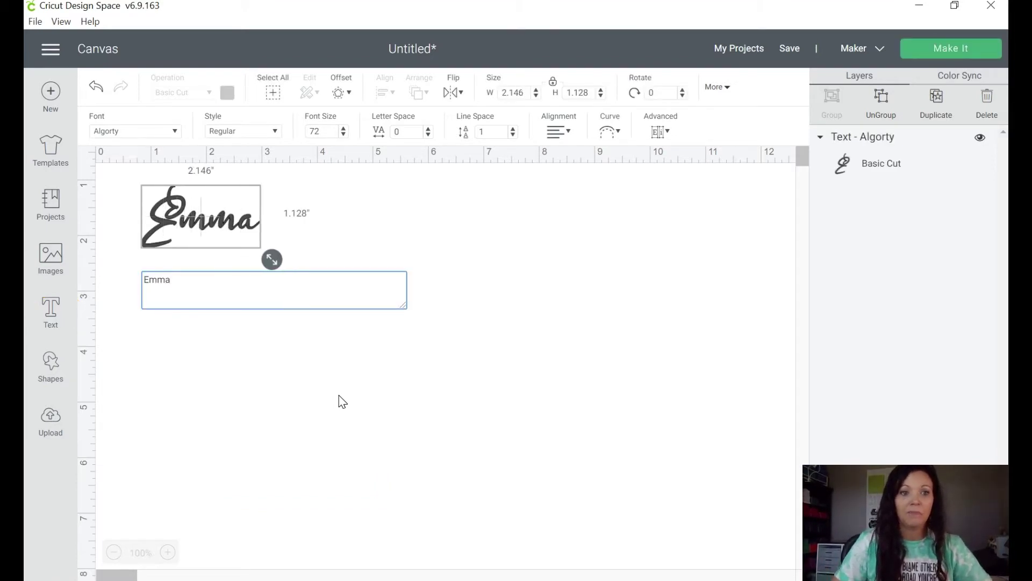
pyautogui.moveTo(272, 260); pyautogui.dragTo(402, 328)
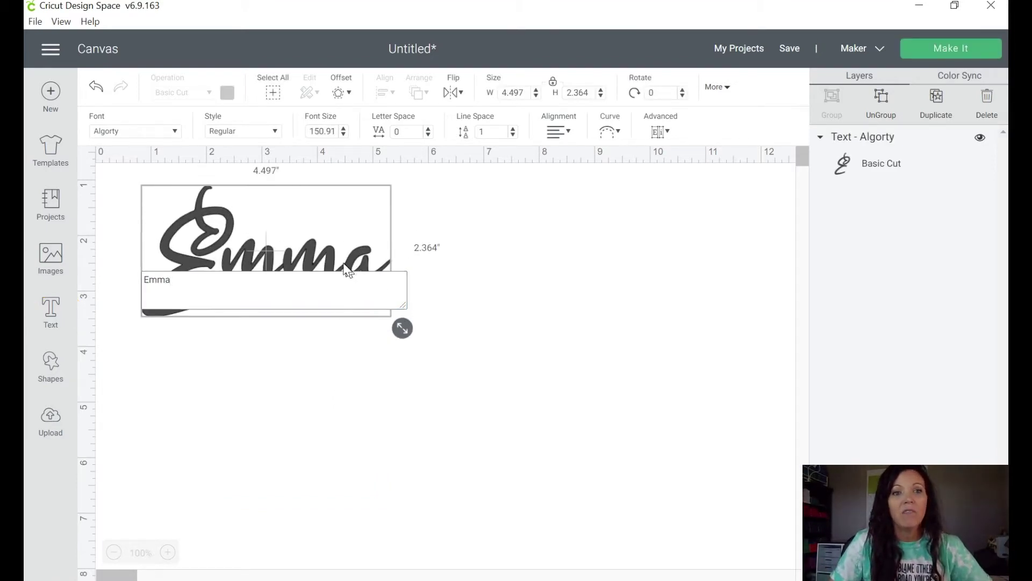
pyautogui.moveTo(347, 271); pyautogui.dragTo(482, 287)
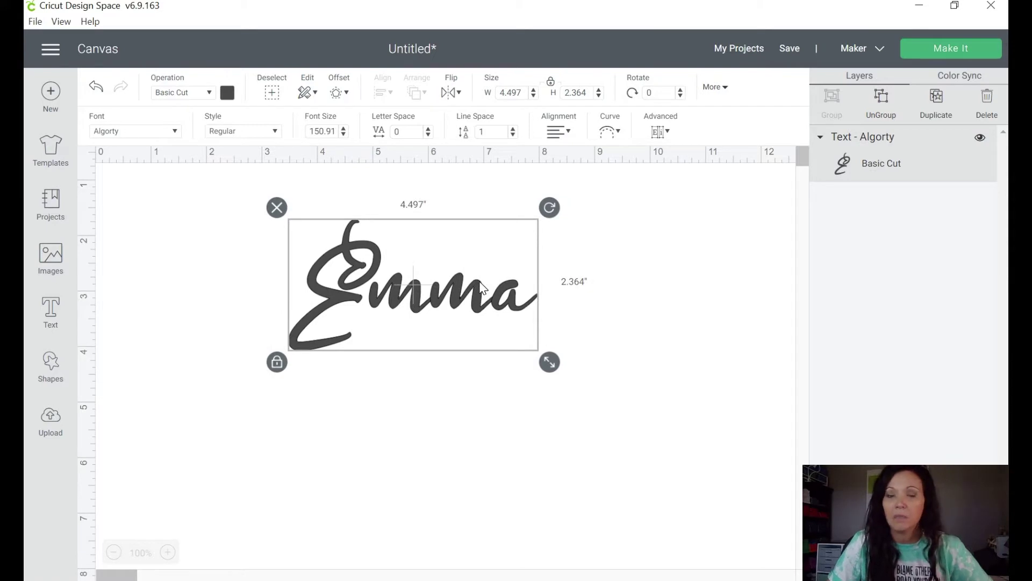
# Try the Alleycat ICG font on the Emma text.
pyautogui.click(160, 135)
pyautogui.write('Alg')
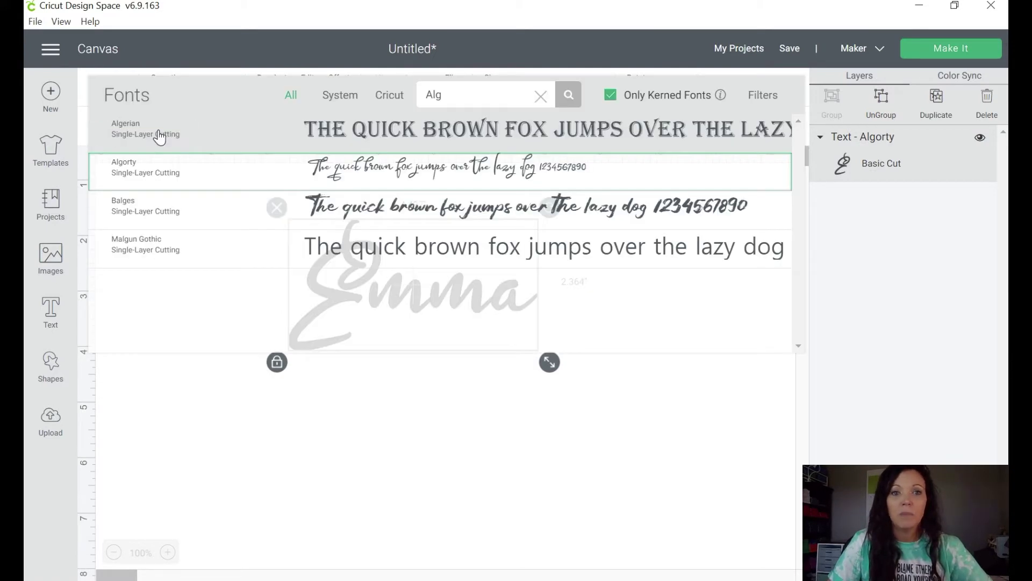
pyautogui.click(540, 98)
pyautogui.scroll(-10, 425, 258)
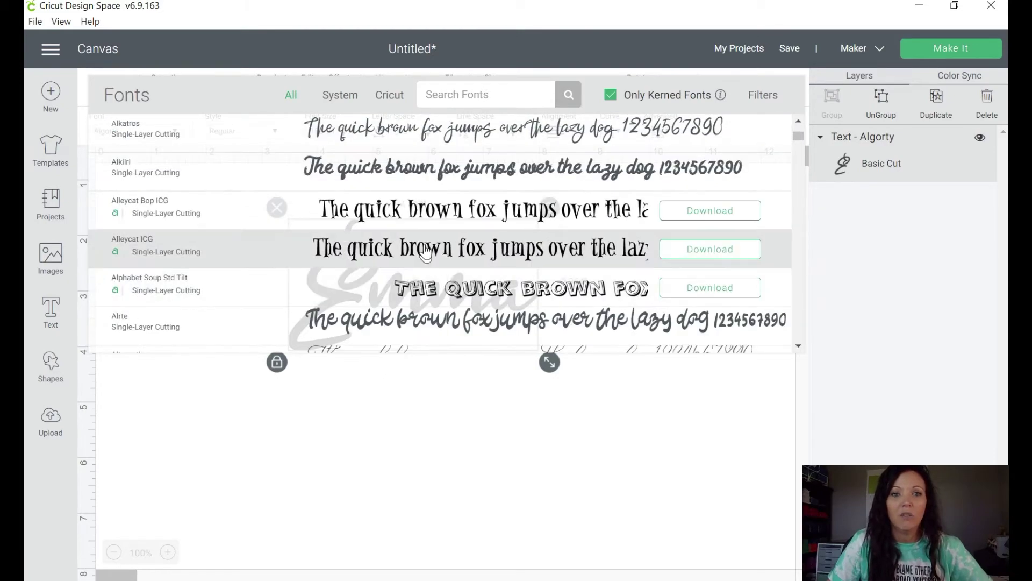
pyautogui.click(425, 250)
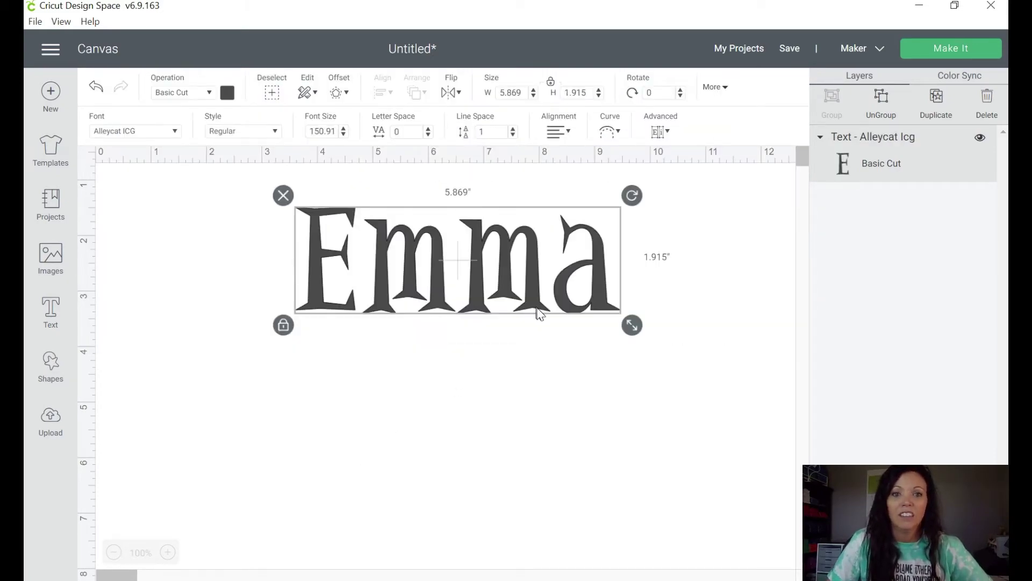
# Switch the Emma text to Arrow Words and move it left and down.
pyautogui.click(171, 131)
pyautogui.scroll(-10, 405, 276)
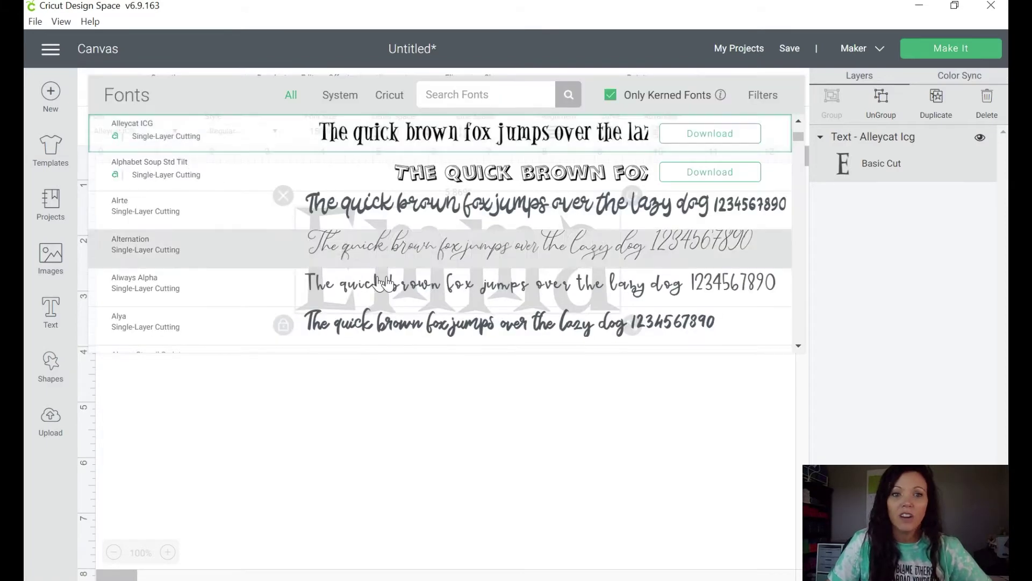
pyautogui.click(403, 276)
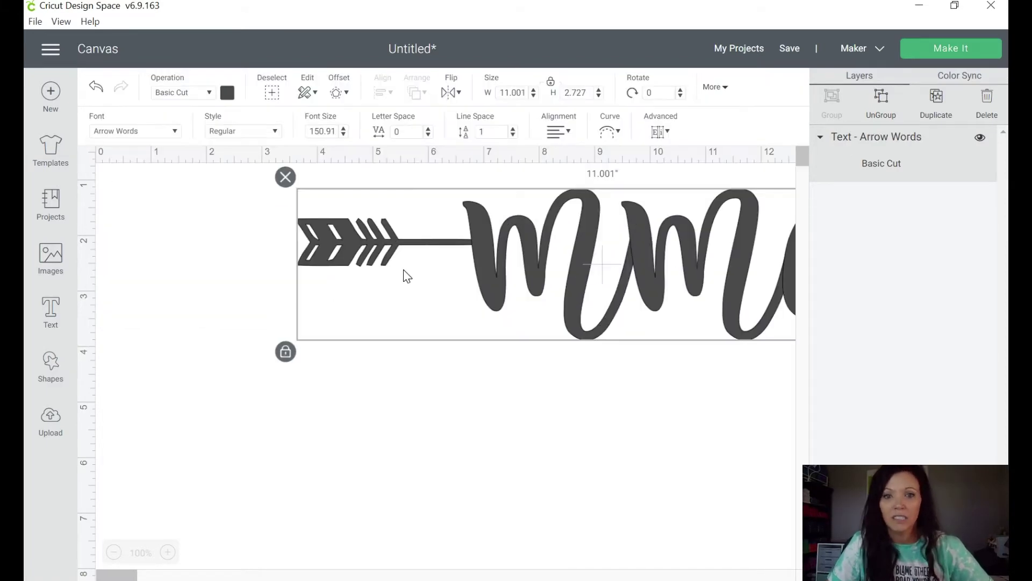
pyautogui.moveTo(572, 271); pyautogui.dragTo(499, 306)
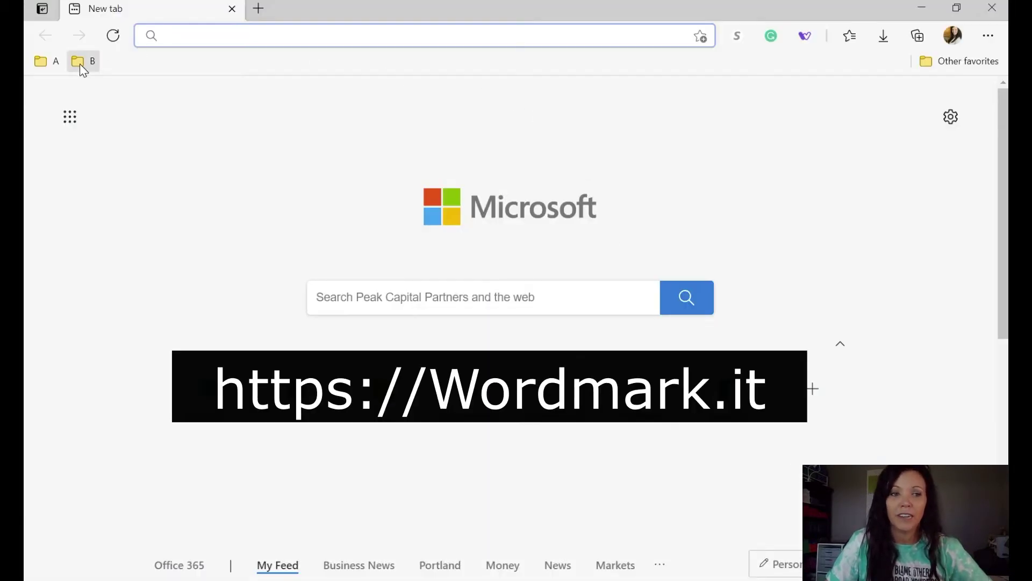
# Open 'Wordmark.it - Helps you choose fonts' from the B favorites folder.
pyautogui.click(84, 62)
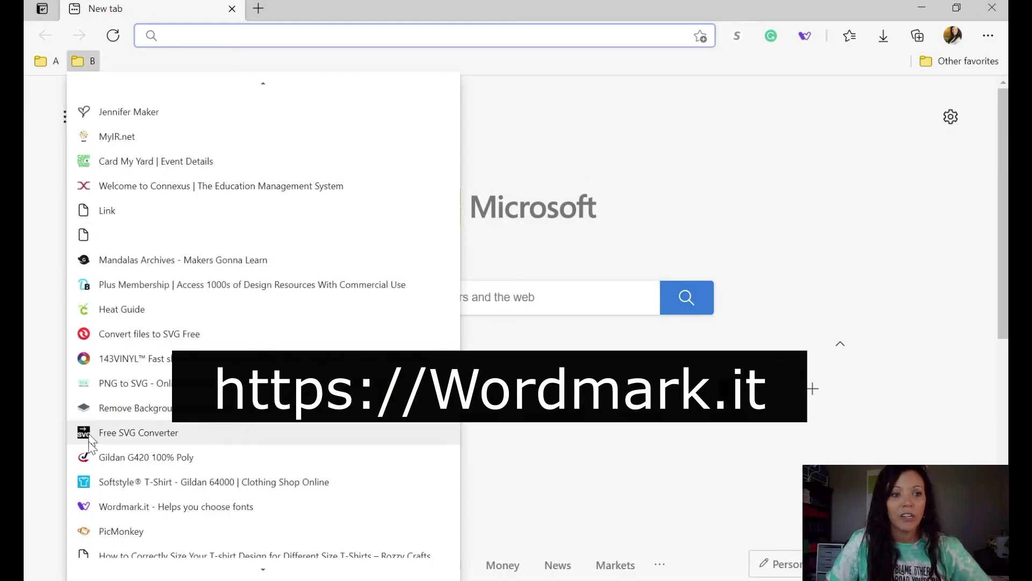
pyautogui.click(135, 517)
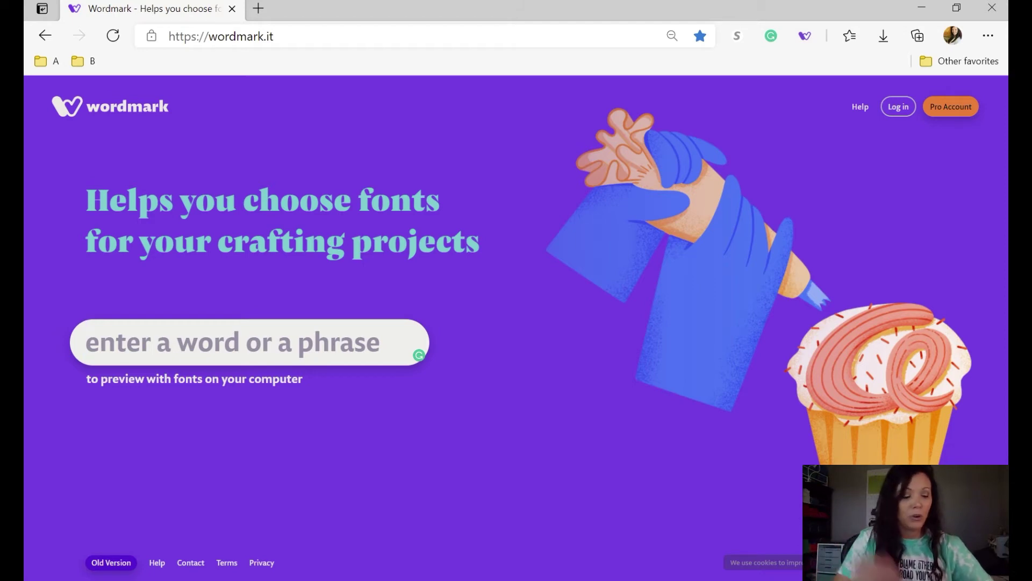
# Preview 'Emma' across all 899 fonts on Wordmark and mark Adisone as a candidate.
pyautogui.write('Emma')
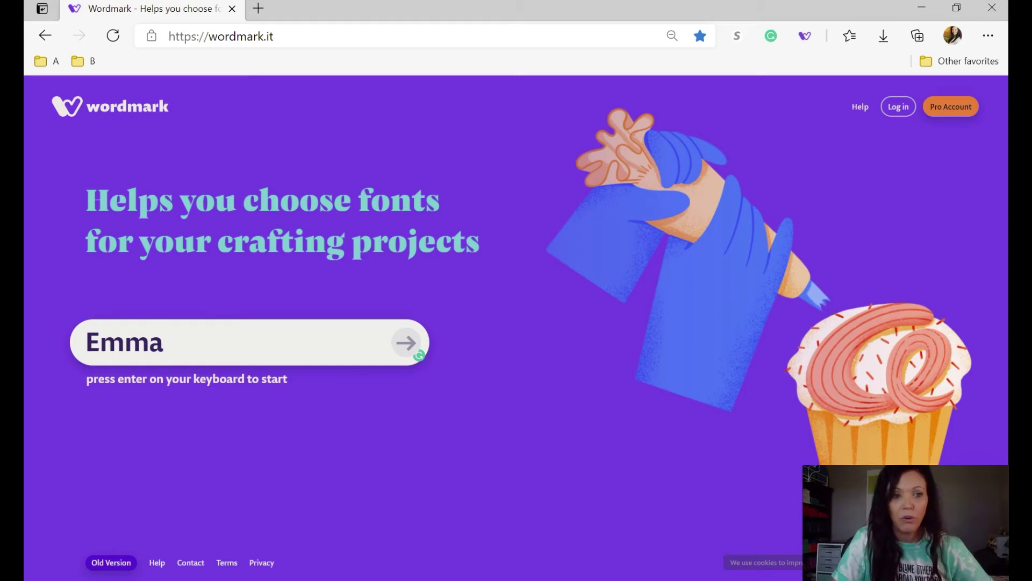
pyautogui.press('Return')
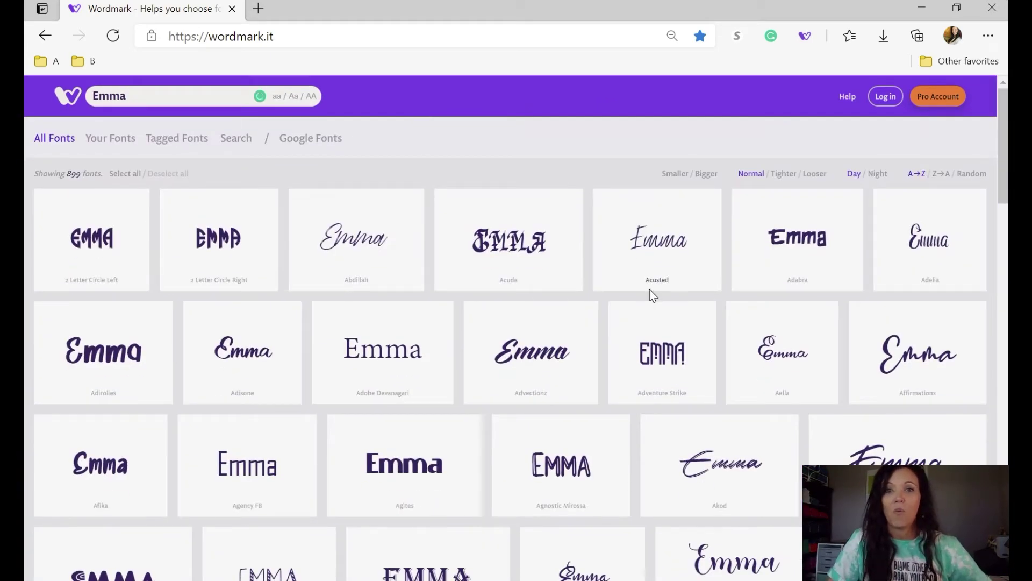
pyautogui.scroll(-10, 653, 296)
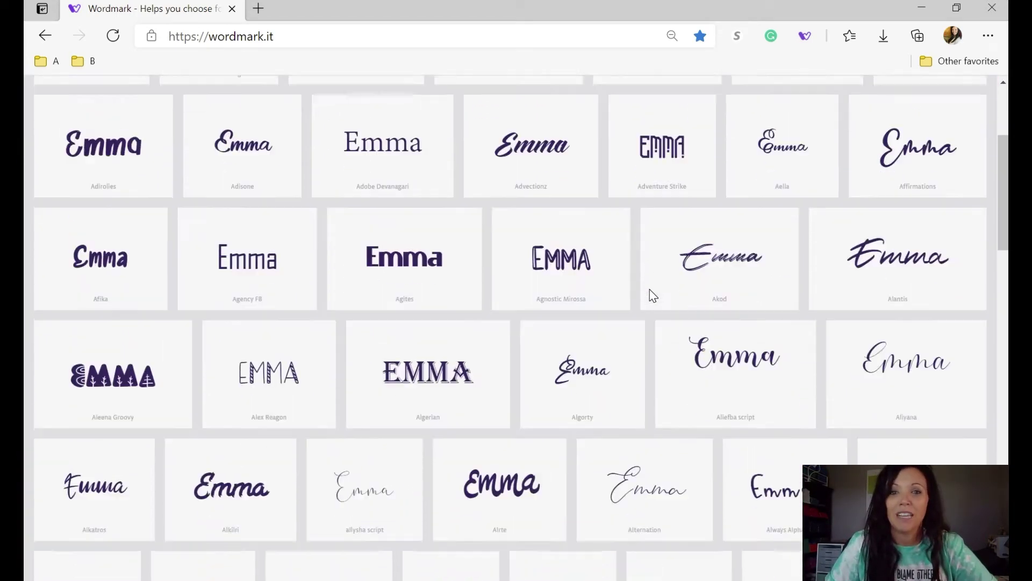
pyautogui.scroll(10, 646, 300)
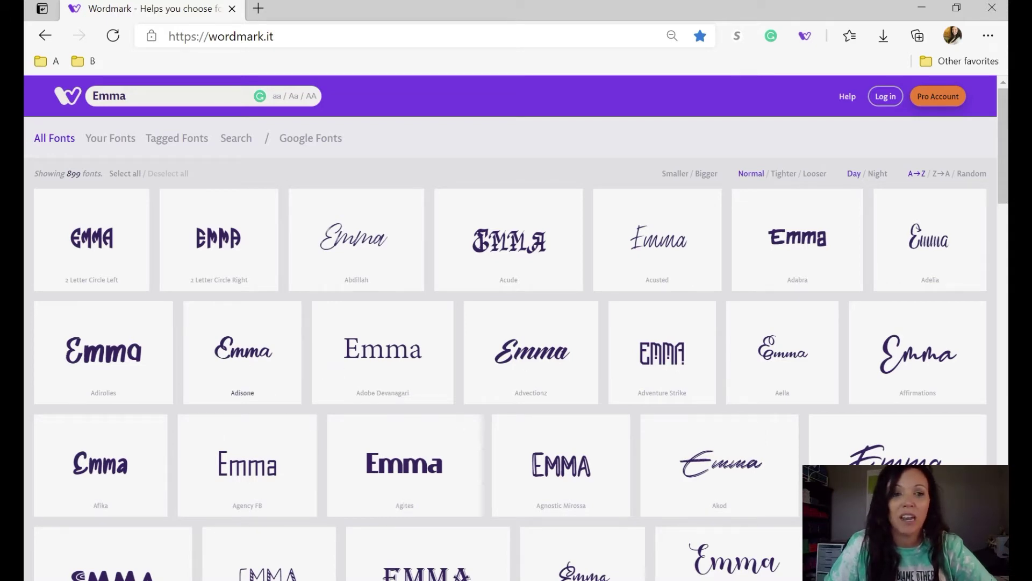
pyautogui.click(251, 362)
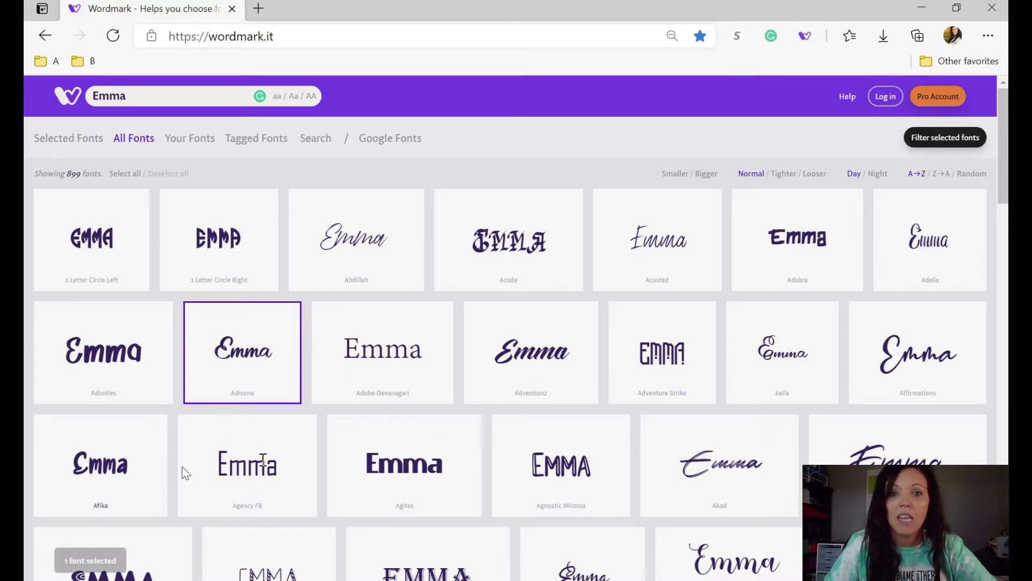
# Mark Affirmations, Arzeta and Barn House as candidate fonts.
pyautogui.scroll(-3, 630, 355)
pyautogui.click(917, 215)
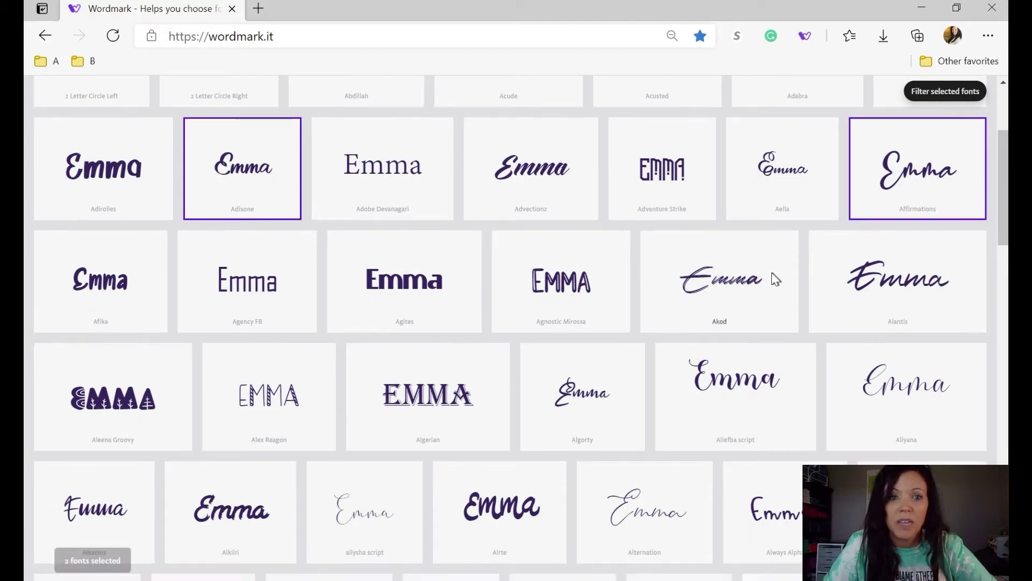
pyautogui.scroll(-3, 590, 253)
pyautogui.scroll(-6, 591, 252)
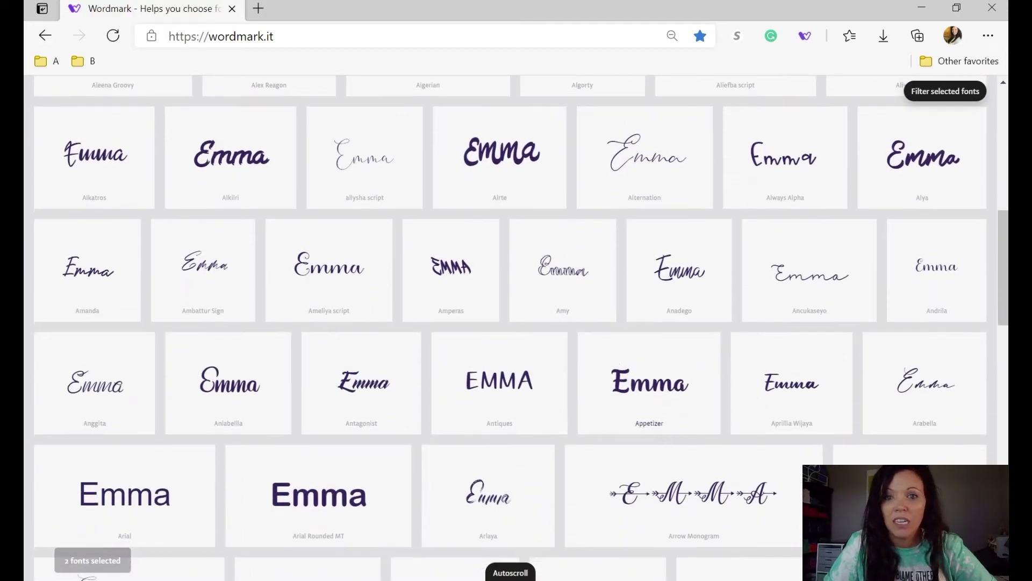
pyautogui.scroll(-6, 314, 376)
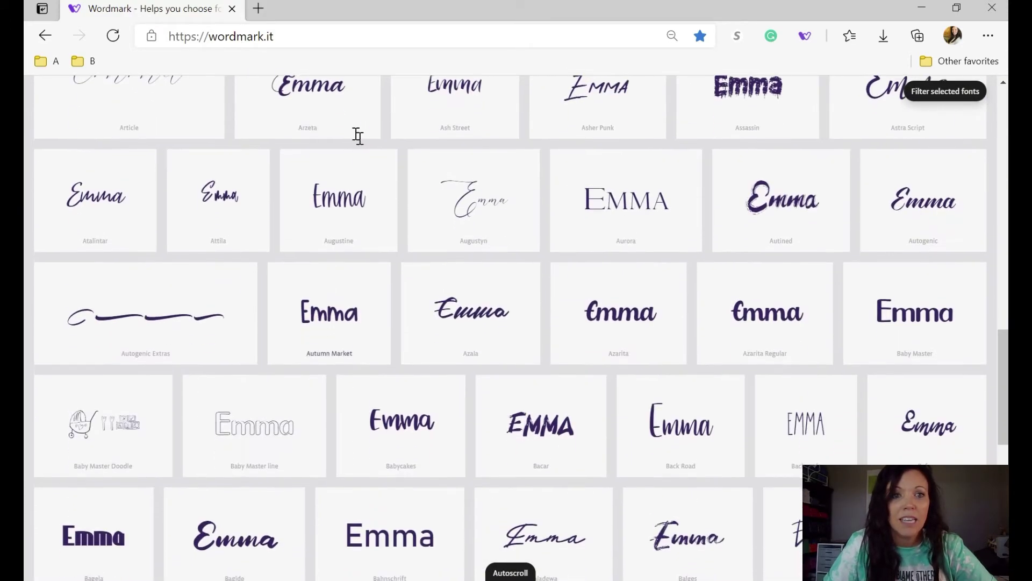
pyautogui.click(325, 117)
pyautogui.scroll(-9, 441, 353)
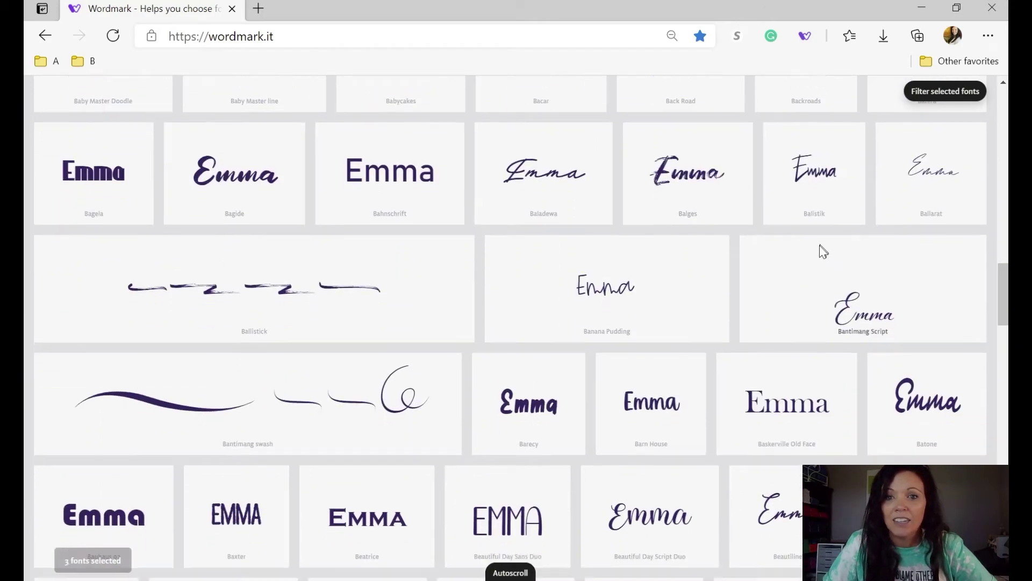
pyautogui.click(693, 257)
# Add Berliyan, Bodyluck and Brilyon Script, then filter to the seven selected fonts.
pyautogui.scroll(-12, 663, 367)
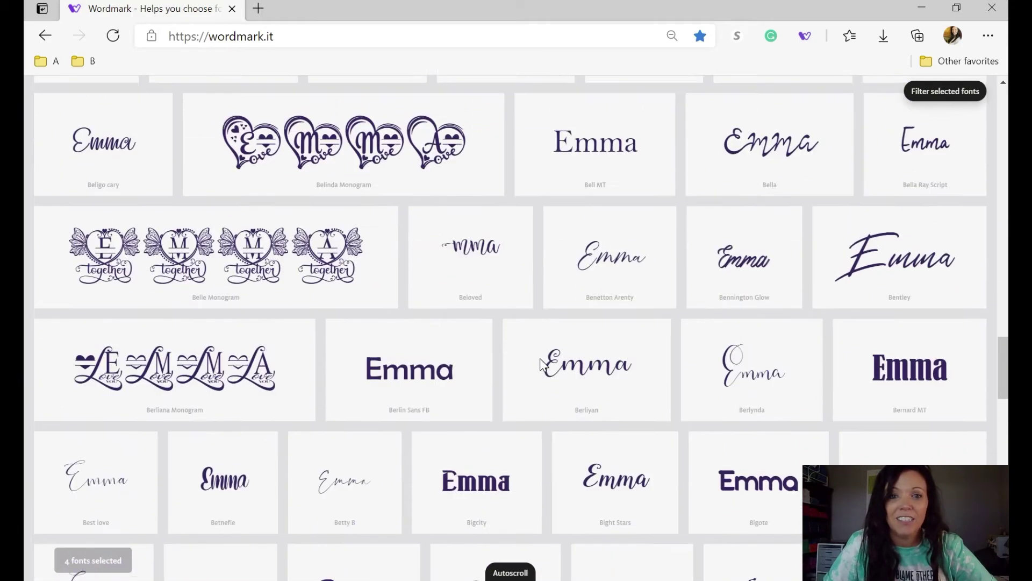
pyautogui.click(603, 127)
pyautogui.scroll(-5, 407, 404)
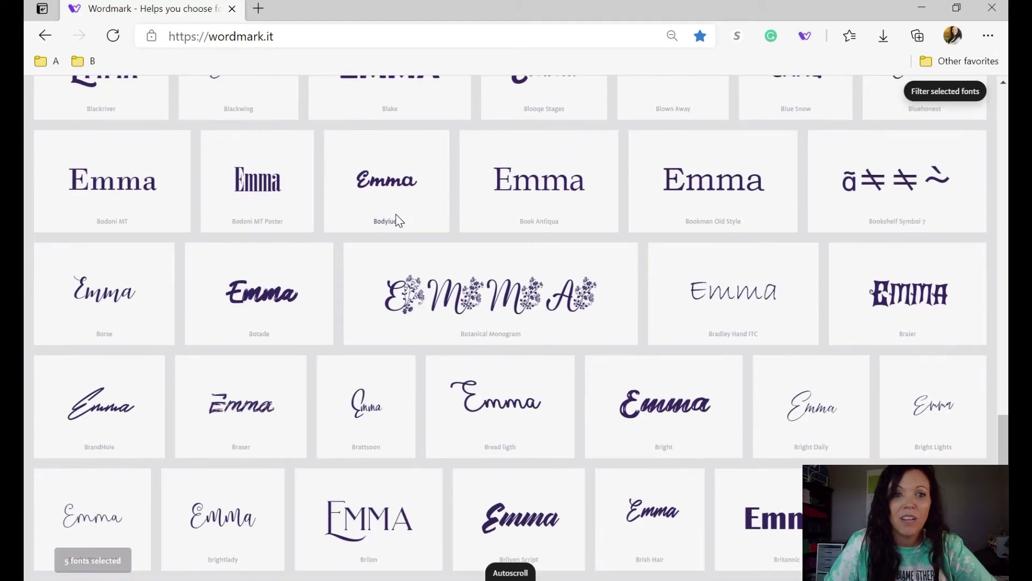
pyautogui.click(396, 218)
pyautogui.scroll(-5, 457, 341)
pyautogui.click(556, 123)
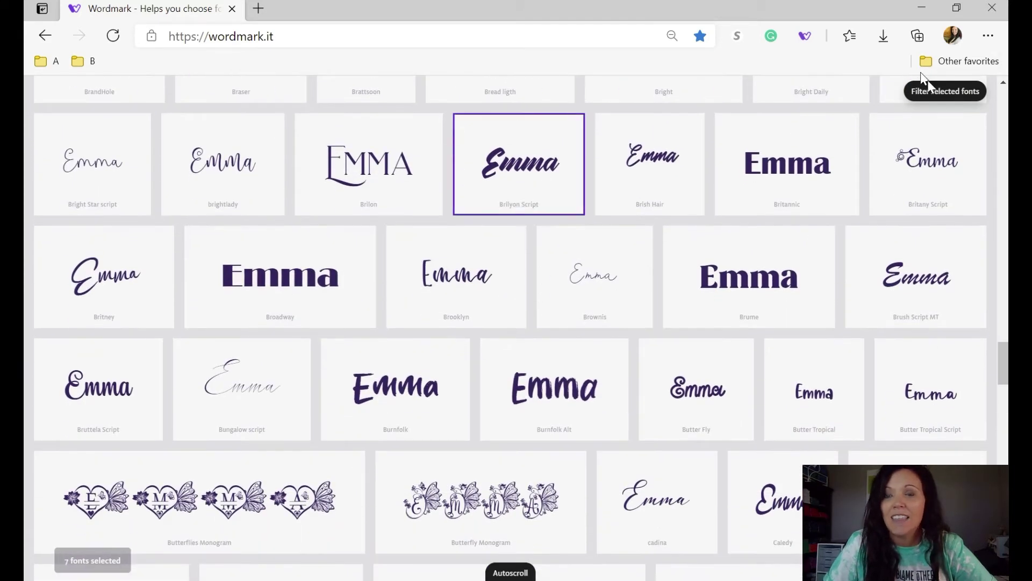
pyautogui.click(952, 99)
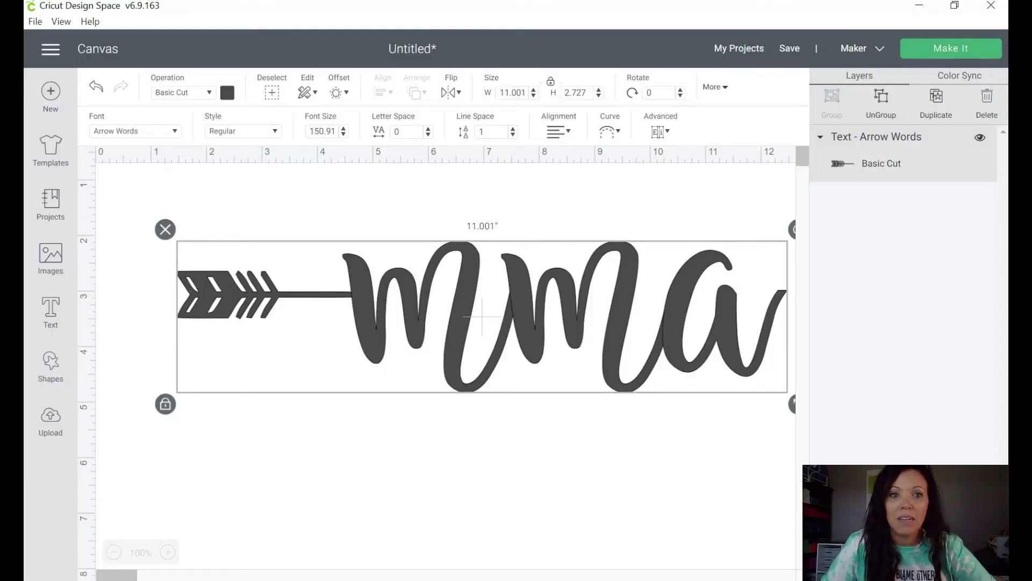
# Set the Emma text in Affirmations (6.259 × 3.179 in) and deselect it.
pyautogui.click(139, 131)
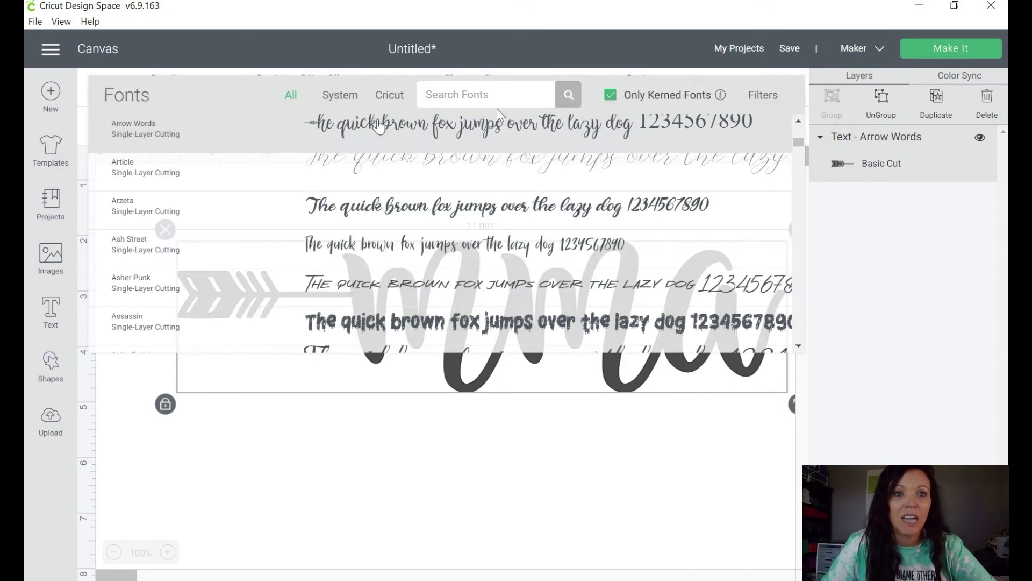
pyautogui.write('Aff')
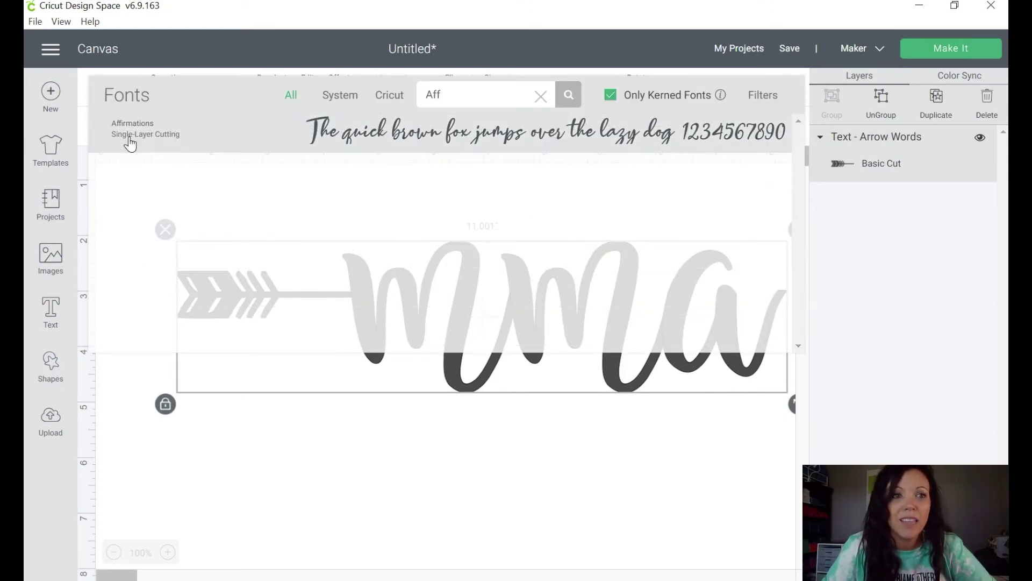
pyautogui.click(461, 142)
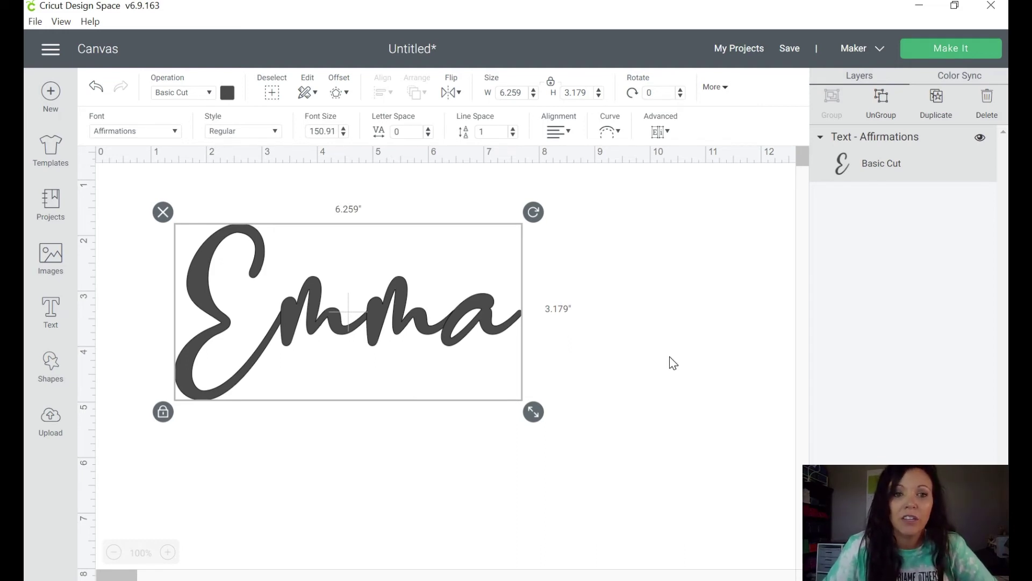
pyautogui.click(597, 336)
pyautogui.scroll(5, 358, 332)
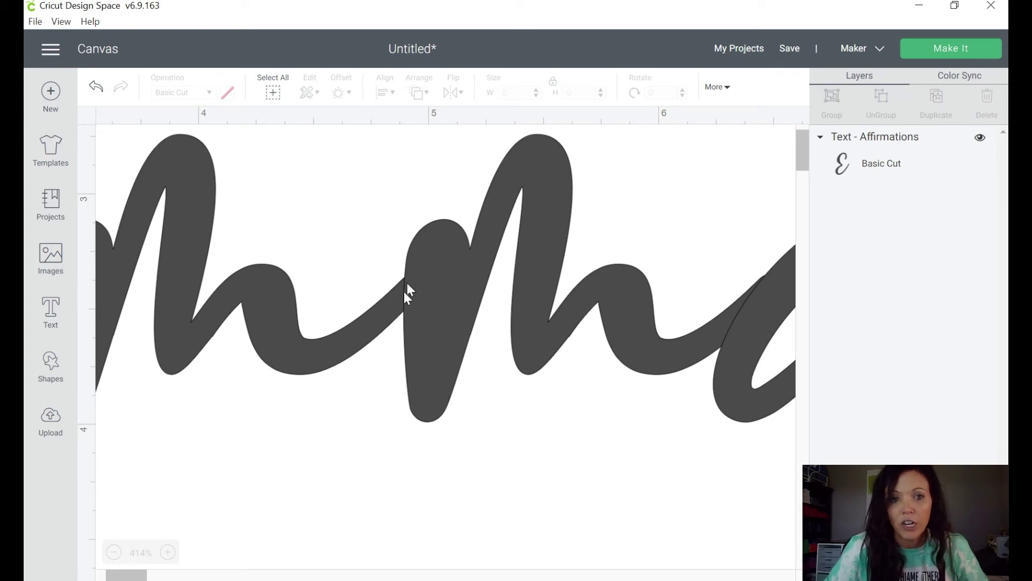
pyautogui.scroll(-4, 413, 304)
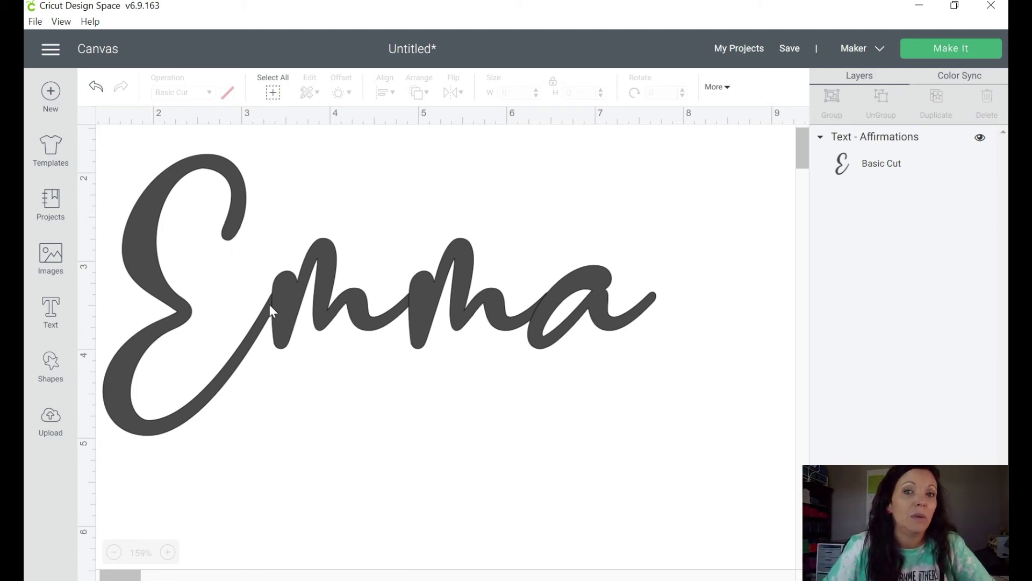
# Weld the Emma text's overlapping letters into a single Weld Result layer.
pyautogui.click(955, 6)
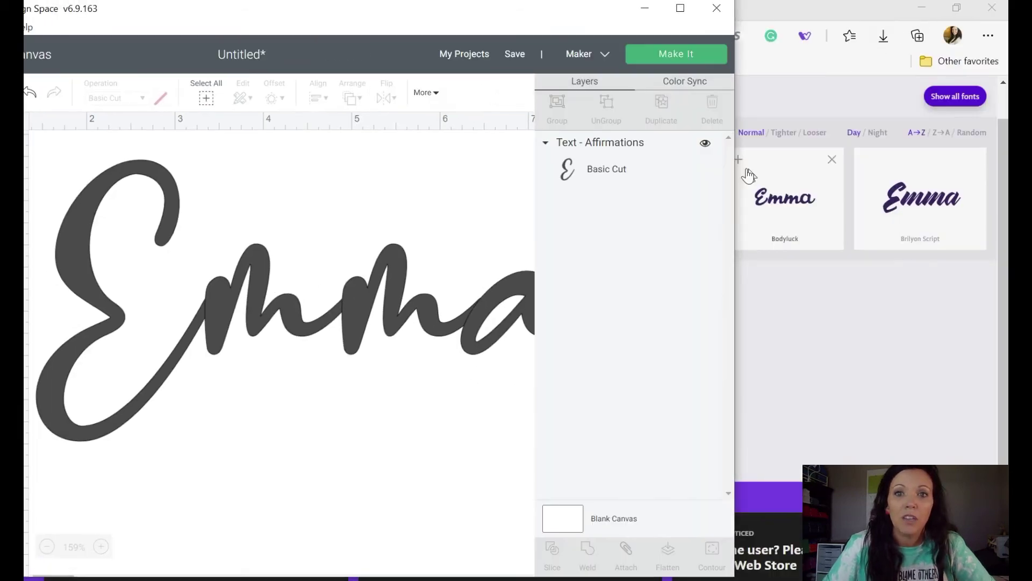
pyautogui.moveTo(553, 15); pyautogui.dragTo(610, 2)
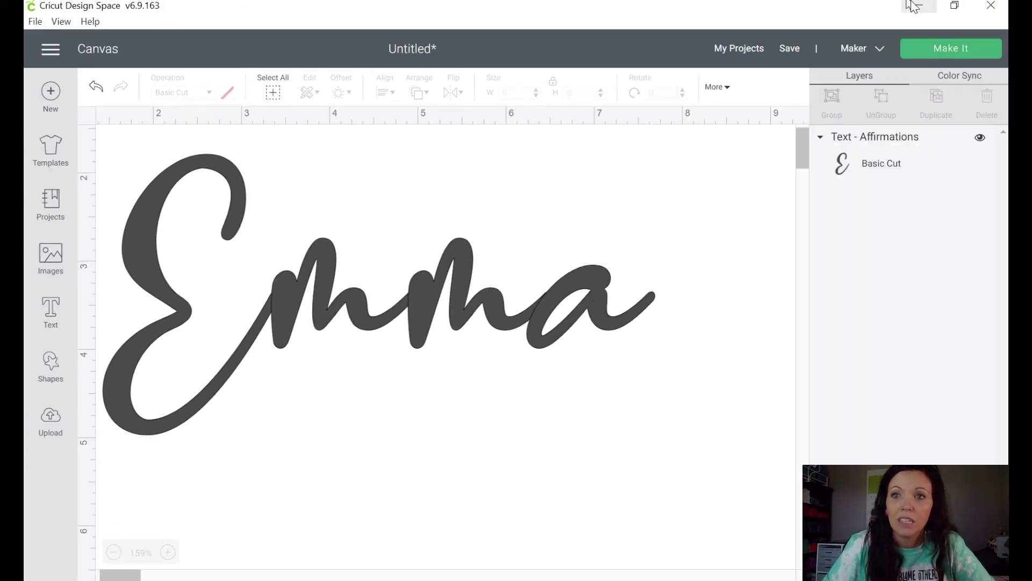
pyautogui.click(959, 7)
pyautogui.click(387, 307)
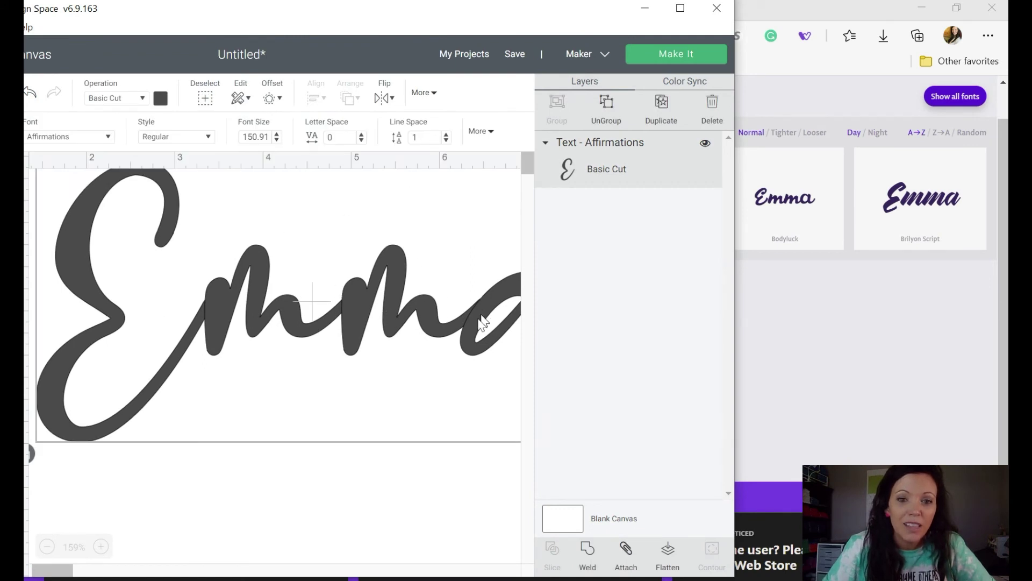
pyautogui.click(589, 551)
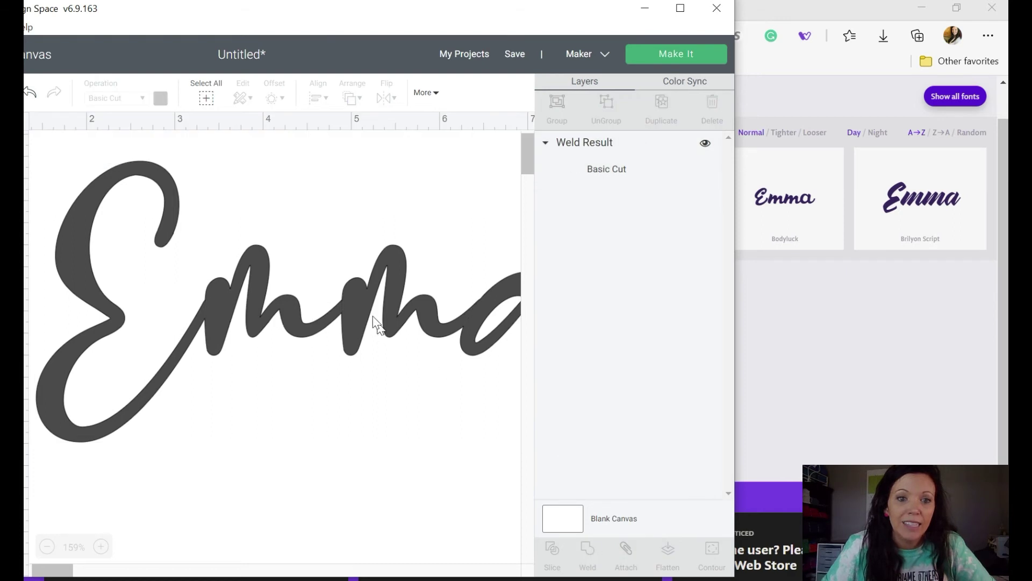
pyautogui.click(682, 7)
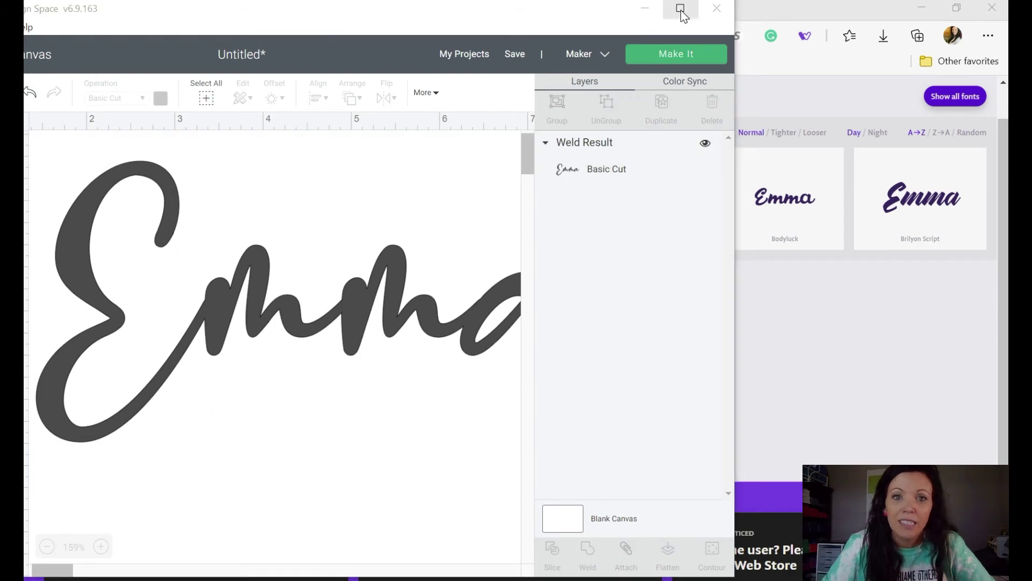
pyautogui.scroll(5, 492, 302)
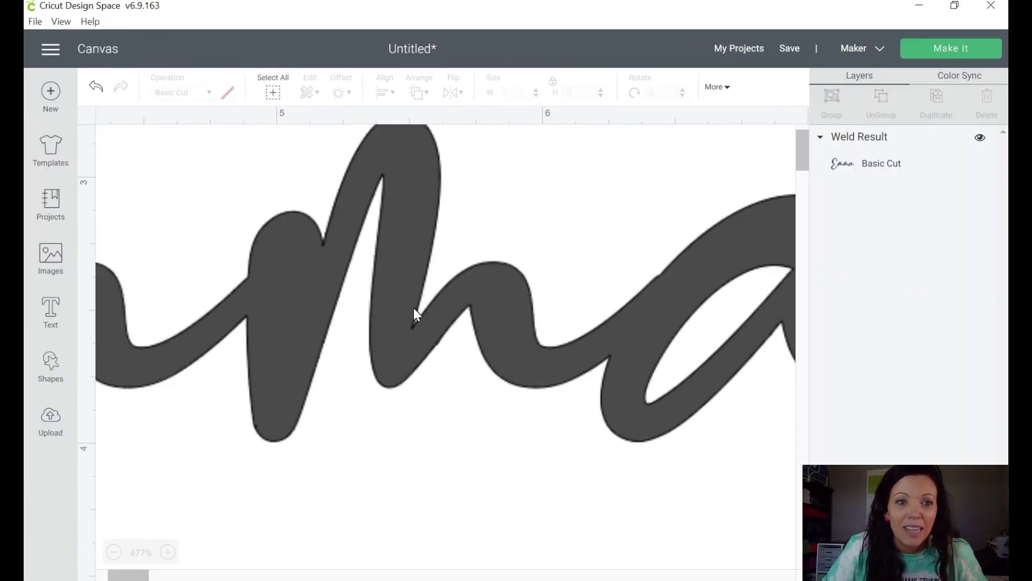
# Check the weld up close, then resize the welded Emma to 3.671 × 1.864 in.
pyautogui.scroll(-2, 311, 293)
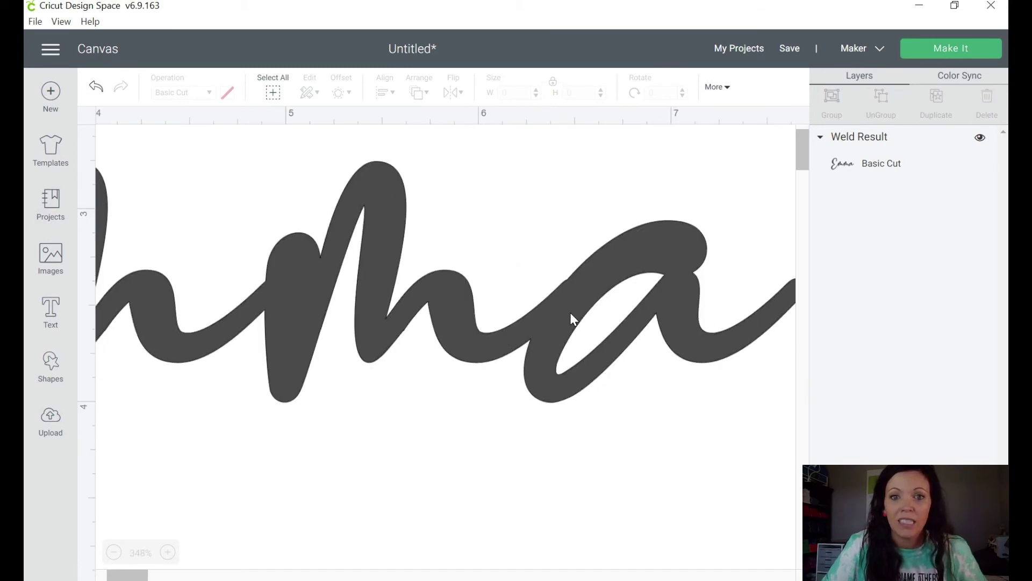
pyautogui.scroll(-3, 575, 315)
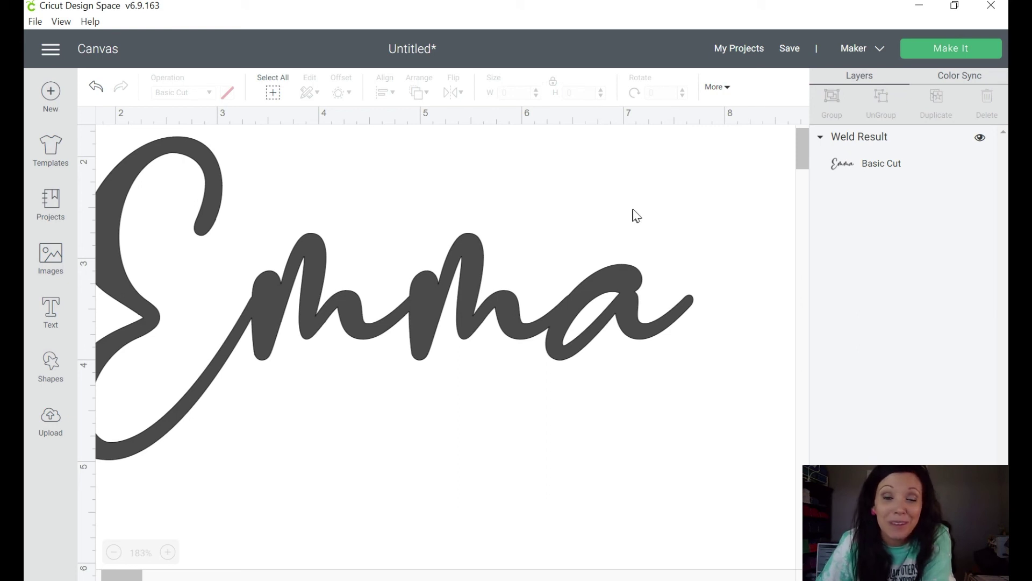
pyautogui.click(495, 314)
pyautogui.moveTo(711, 472); pyautogui.dragTo(667, 405)
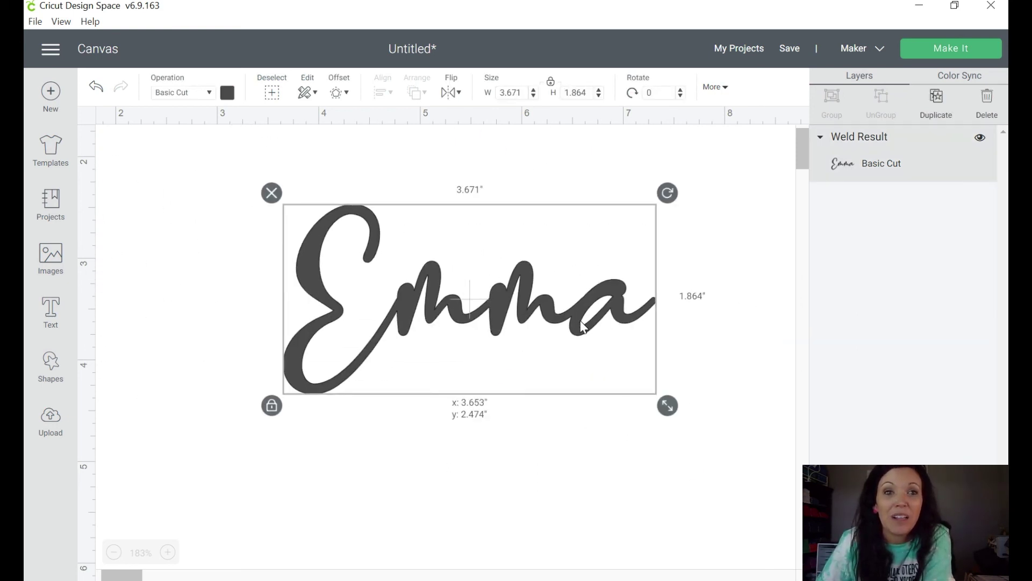